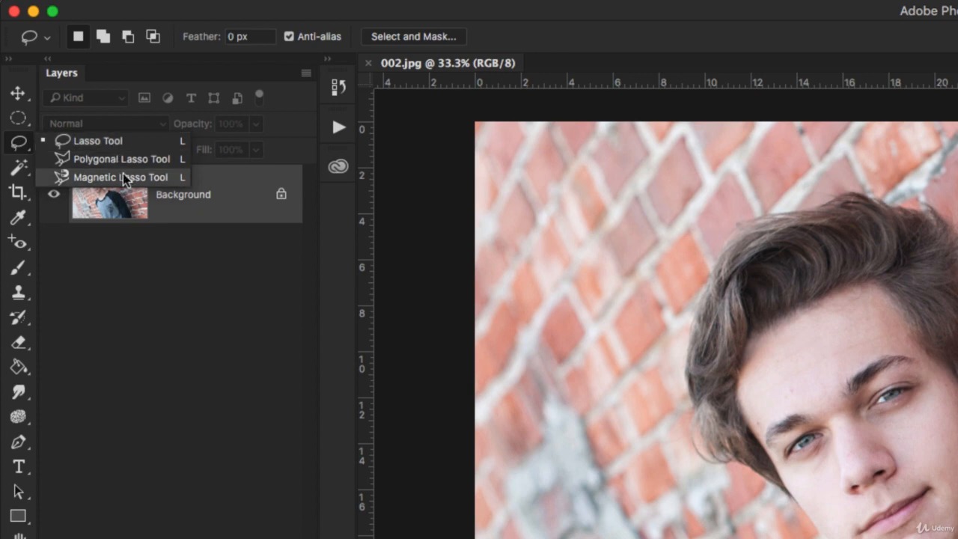
Draw a freehand Lasso selection around the neck, shoulder and adjoining brick wall, and deselect it
{"action": "left_click", "coordinate": [117, 142]}
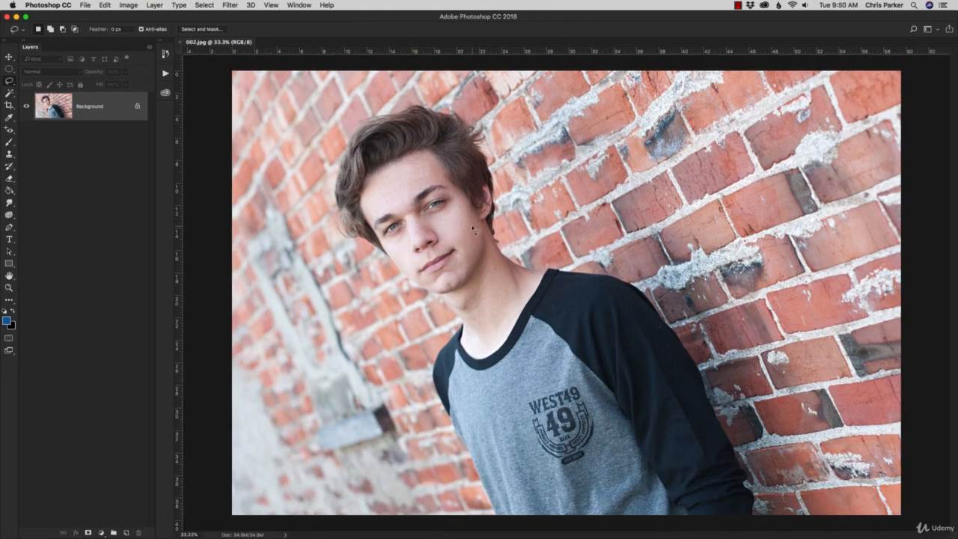
{"action": "mouse_move", "coordinate": [472, 229]}
{"action": "left_mouse_down"}
{"action": "mouse_move", "coordinate": [415, 257]}
{"action": "mouse_move", "coordinate": [449, 349]}
{"action": "mouse_move", "coordinate": [484, 380]}
{"action": "mouse_move", "coordinate": [534, 347]}
{"action": "mouse_move", "coordinate": [531, 306]}
{"action": "mouse_move", "coordinate": [566, 277]}
{"action": "mouse_move", "coordinate": [544, 236]}
{"action": "mouse_move", "coordinate": [484, 234]}
{"action": "mouse_move", "coordinate": [491, 258]}
{"action": "mouse_move", "coordinate": [479, 255]}
{"action": "mouse_move", "coordinate": [473, 229]}
{"action": "left_mouse_up"}
{"action": "left_click", "coordinate": [554, 241]}
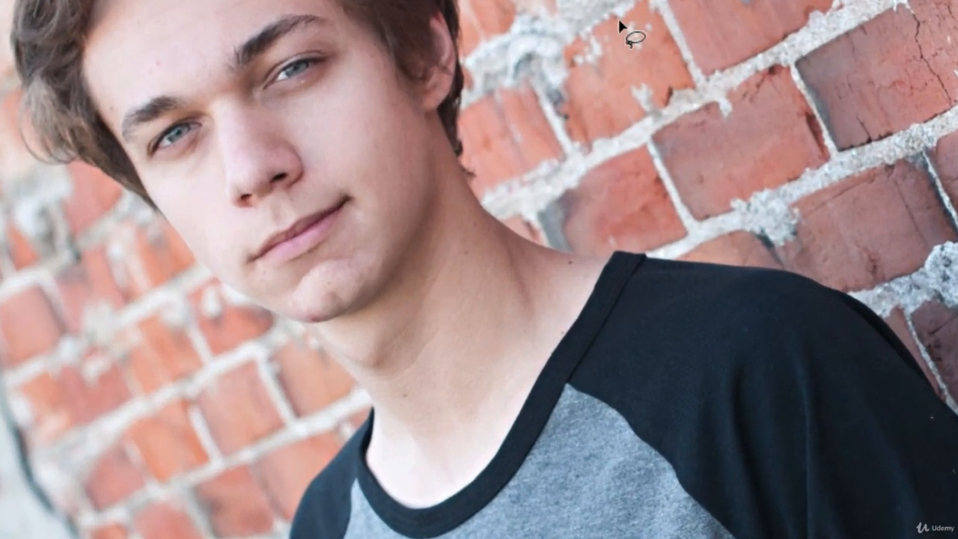
{"action": "mouse_move", "coordinate": [555, 190]}
{"action": "left_mouse_down"}
{"action": "mouse_move", "coordinate": [641, 361]}
{"action": "mouse_move", "coordinate": [590, 204]}
{"action": "left_mouse_up"}
{"action": "mouse_move", "coordinate": [715, 55]}
{"action": "left_mouse_down"}
{"action": "mouse_move", "coordinate": [666, 44]}
{"action": "mouse_move", "coordinate": [621, 30]}
{"action": "left_mouse_up"}
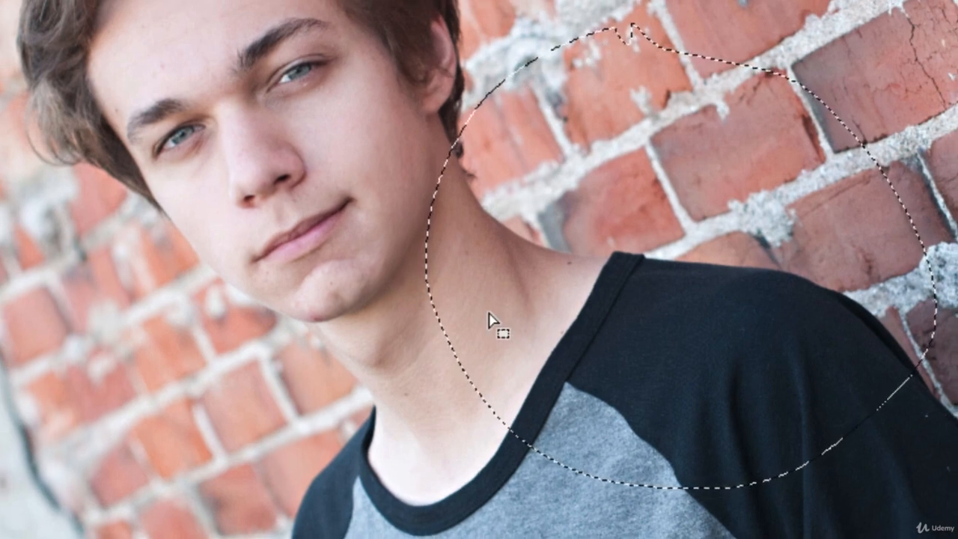
{"action": "key", "text": "super+d"}
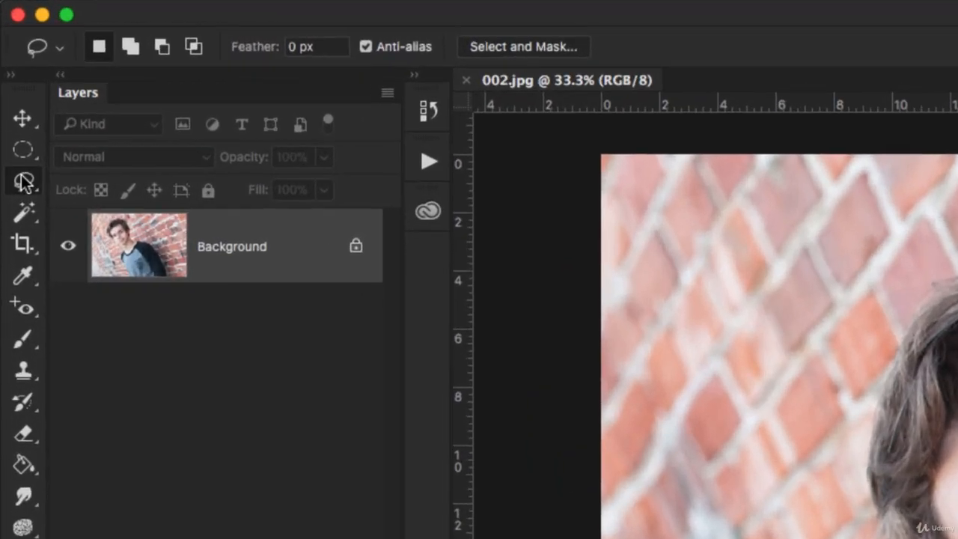
Draw a closed straight-edged selection with the Polygonal Lasso Tool across the wall, face, neck and shirt collar
{"action": "right_click", "coordinate": [9, 80]}
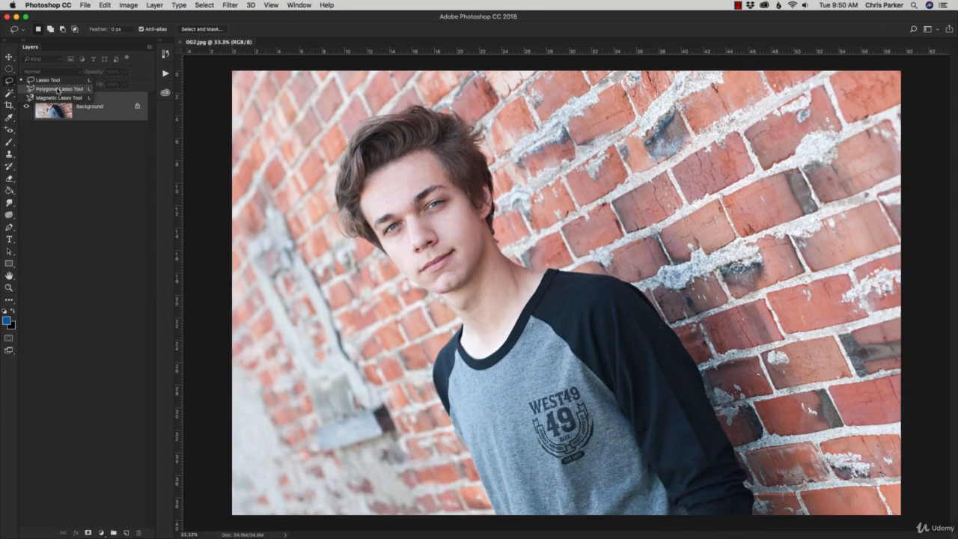
{"action": "left_click", "coordinate": [58, 89]}
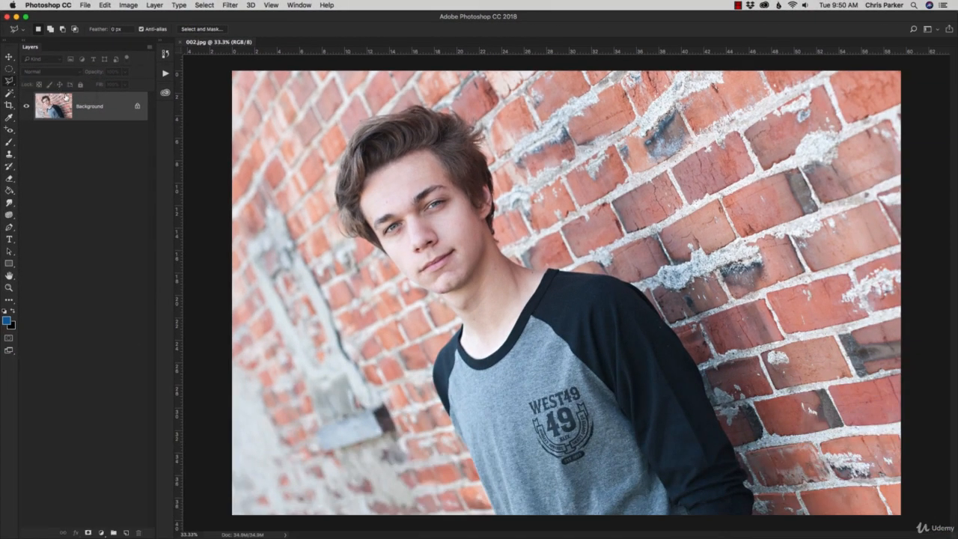
{"action": "left_click", "coordinate": [334, 249]}
{"action": "left_click", "coordinate": [390, 398]}
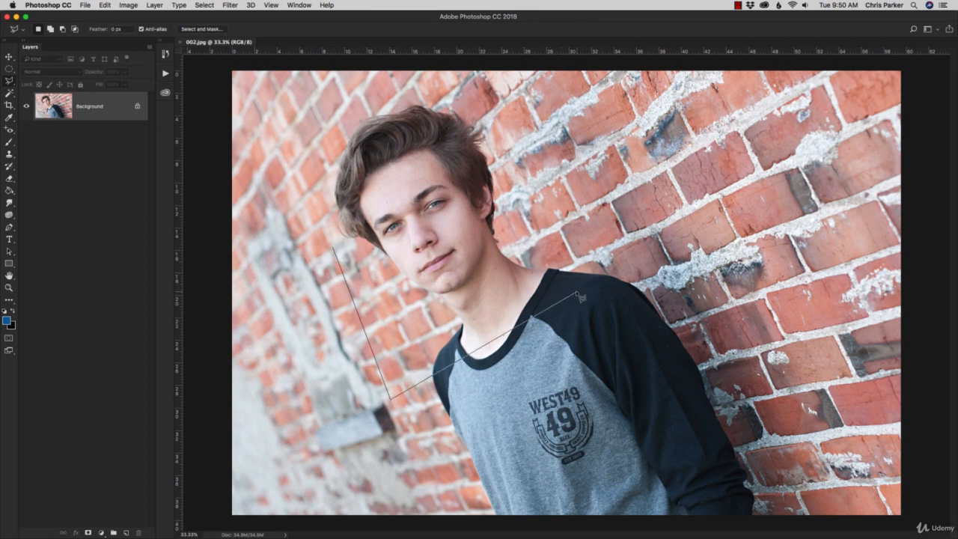
{"action": "left_click", "coordinate": [576, 294]}
{"action": "left_click", "coordinate": [538, 232]}
{"action": "left_click", "coordinate": [466, 263]}
{"action": "left_click", "coordinate": [310, 193]}
{"action": "left_click", "coordinate": [296, 238]}
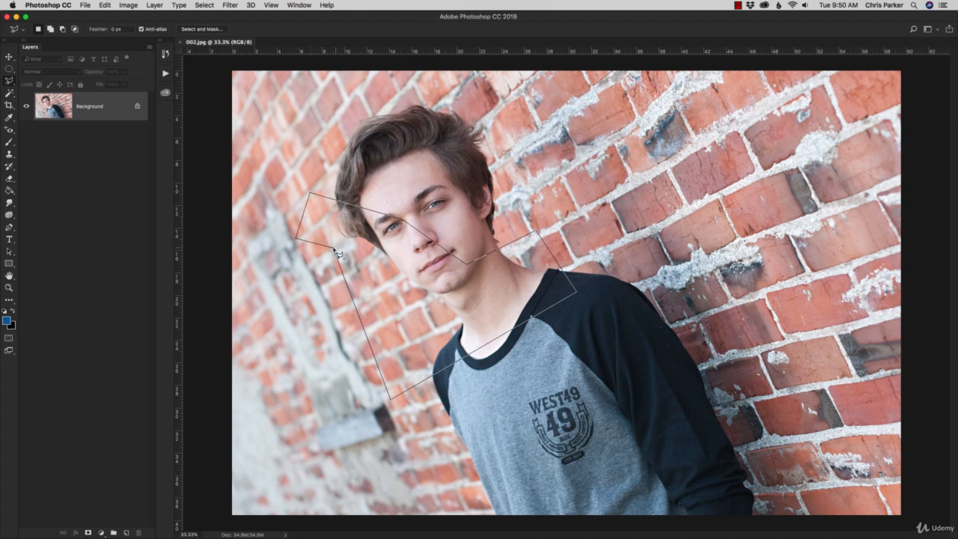
{"action": "double_click", "coordinate": [334, 250]}
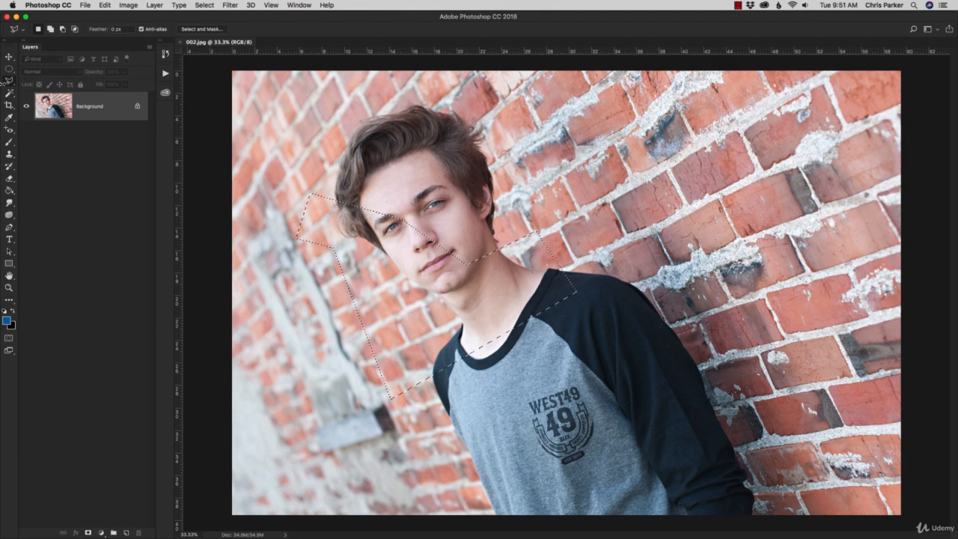
Clear the polygonal selection and trace a closed Magnetic Lasso selection along the jaw and neck edge, returning across the neck and mouth
{"action": "mouse_move", "coordinate": [10, 80]}
{"action": "left_mouse_down"}
{"action": "mouse_move", "coordinate": [29, 82]}
{"action": "mouse_move", "coordinate": [44, 101]}
{"action": "left_mouse_up"}
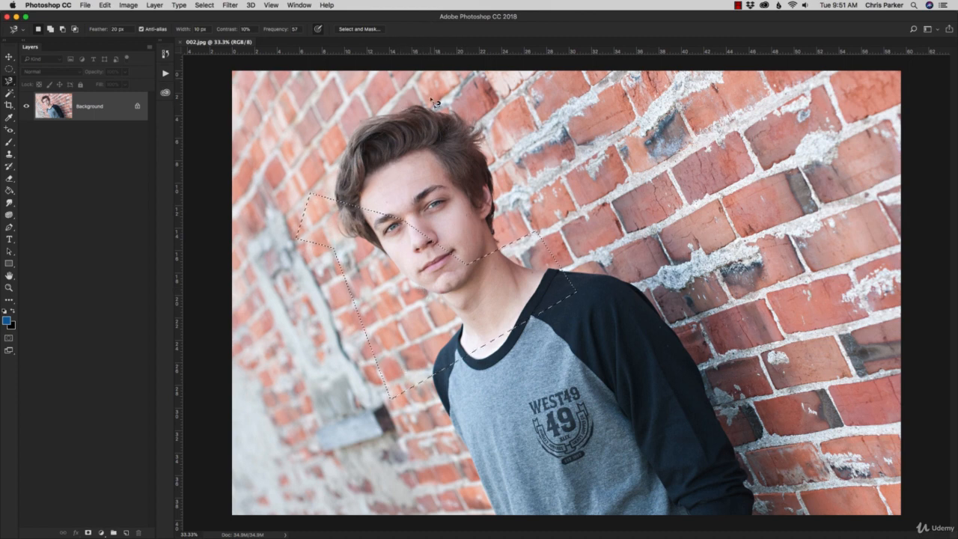
{"action": "key", "text": "super+d"}
{"action": "key", "text": "z"}
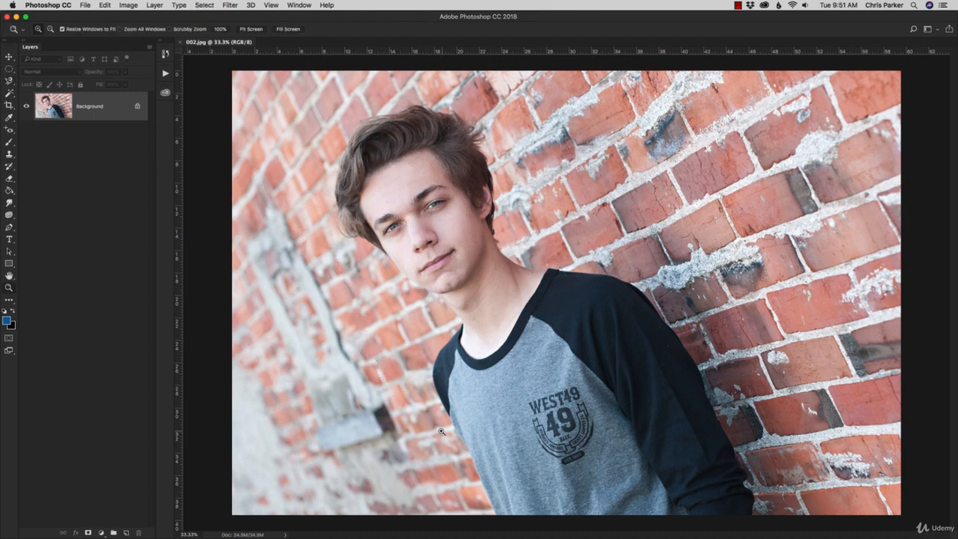
{"action": "left_click", "coordinate": [418, 257]}
{"action": "left_click", "coordinate": [419, 257]}
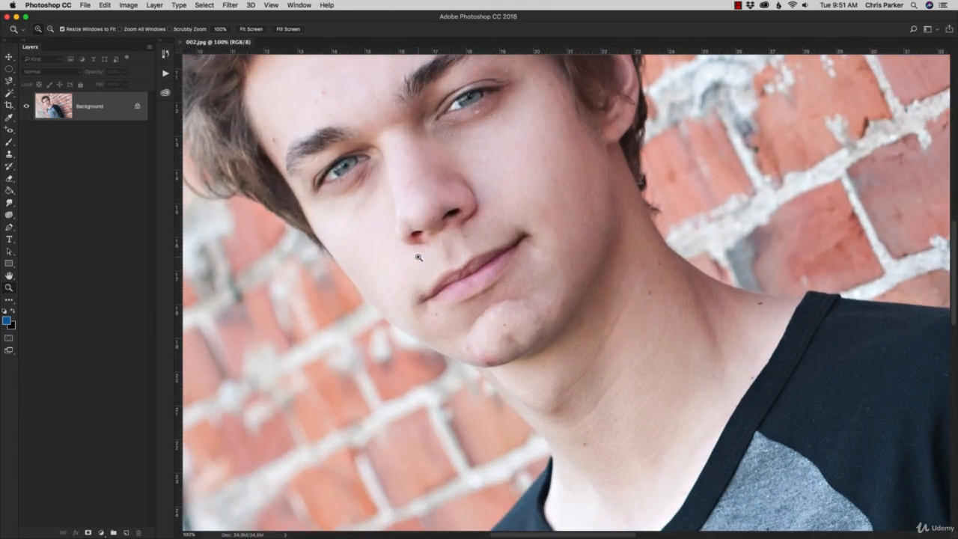
{"action": "key", "text": "l"}
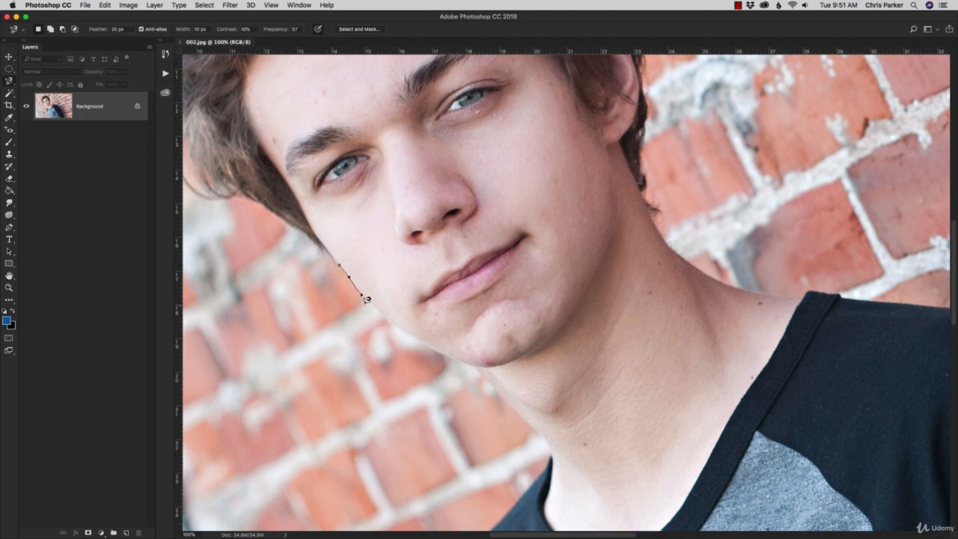
{"action": "left_click", "coordinate": [339, 265]}
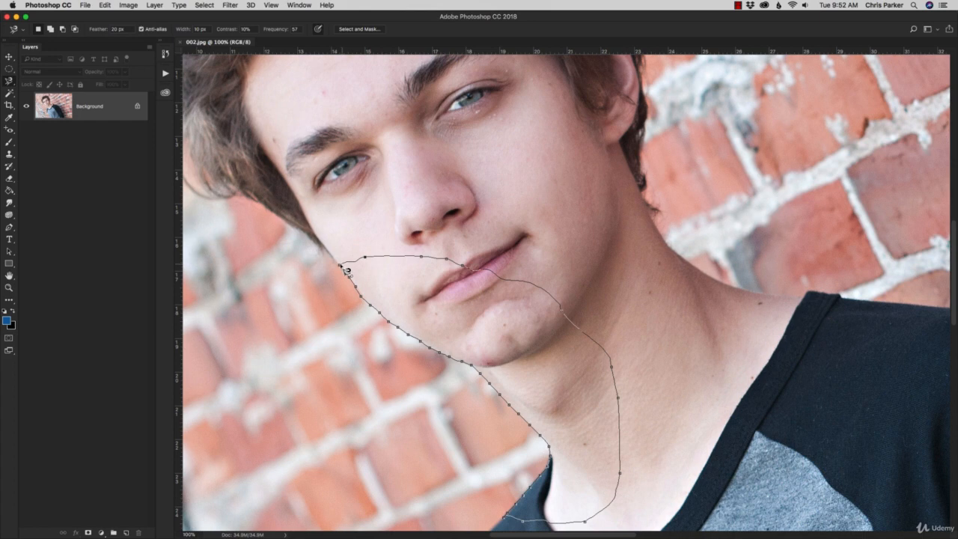
{"action": "left_click", "coordinate": [345, 271]}
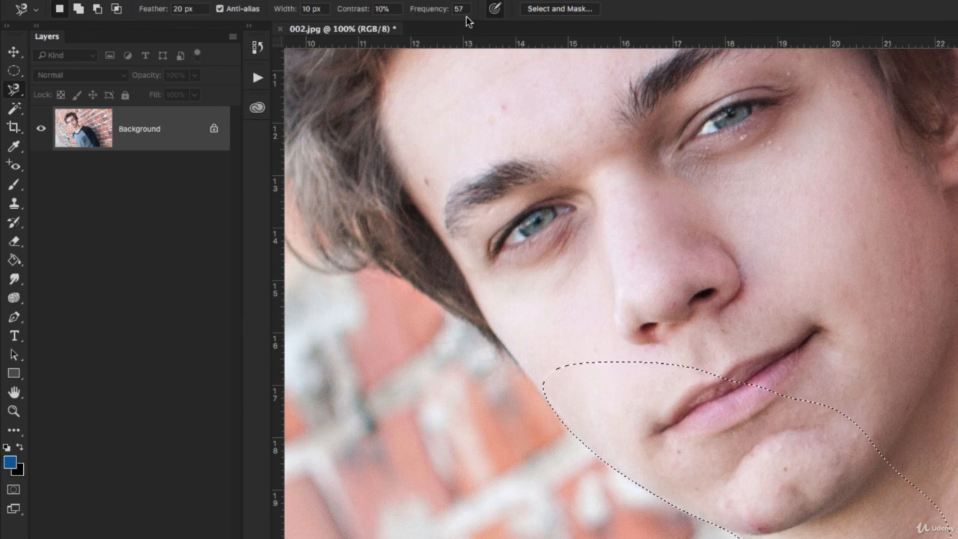
Set the Magnetic Lasso frequency to 0 and trace a test path along the jawline with manually placed anchor points
{"action": "left_click", "coordinate": [466, 9]}
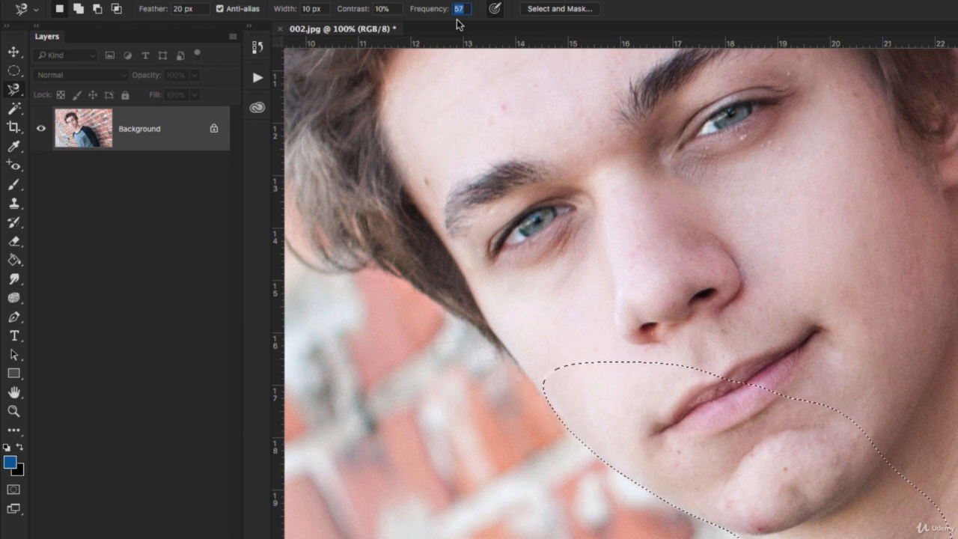
{"action": "type", "text": "0"}
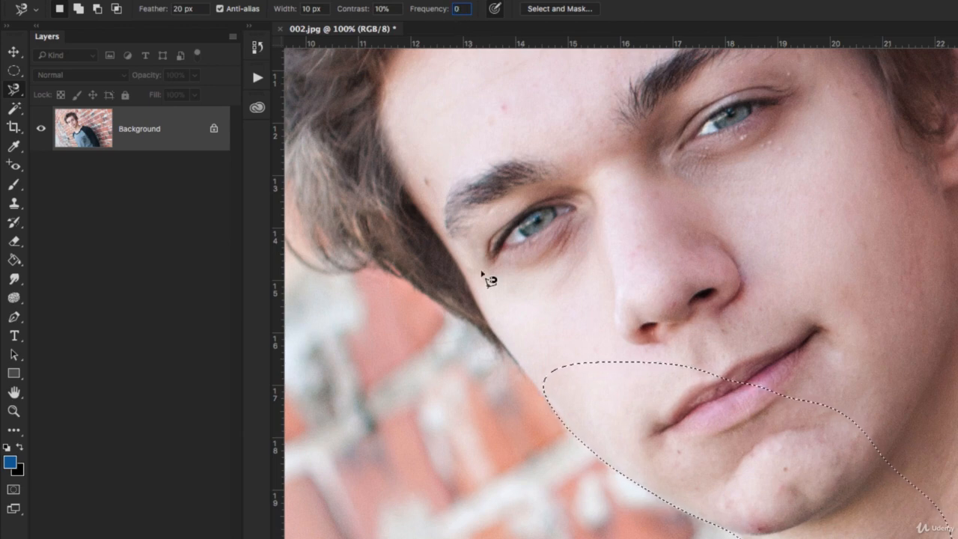
{"action": "key", "text": "Tab"}
{"action": "left_click", "coordinate": [519, 366]}
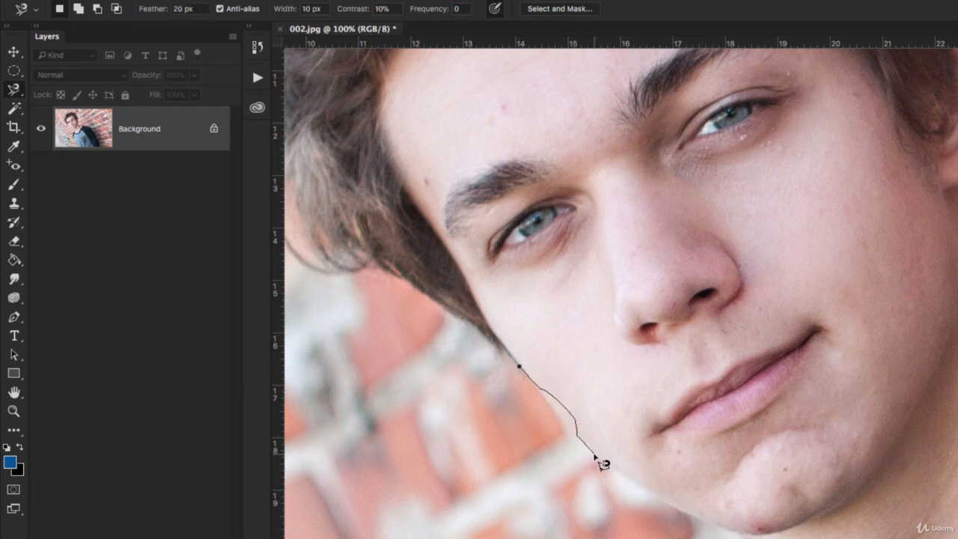
{"action": "left_click", "coordinate": [595, 454]}
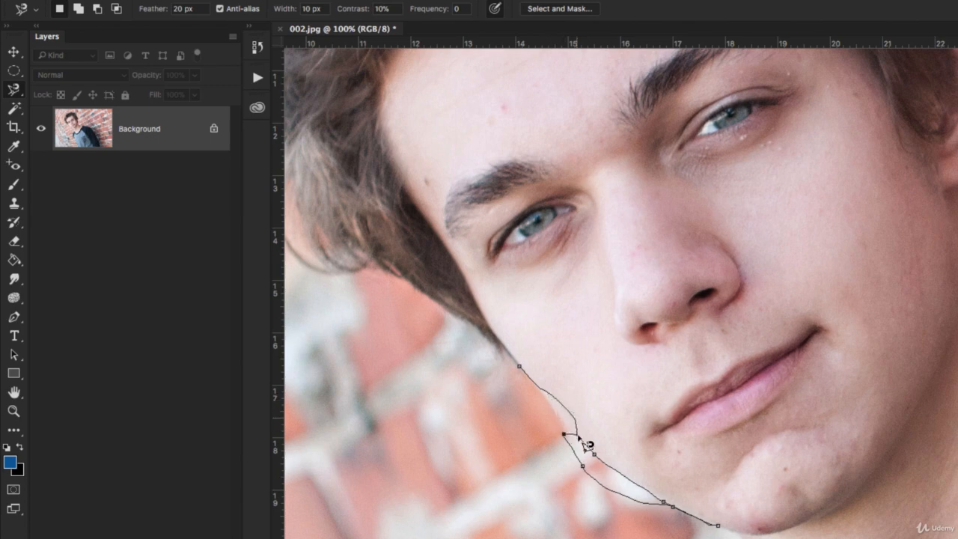
{"action": "double_click", "coordinate": [578, 438]}
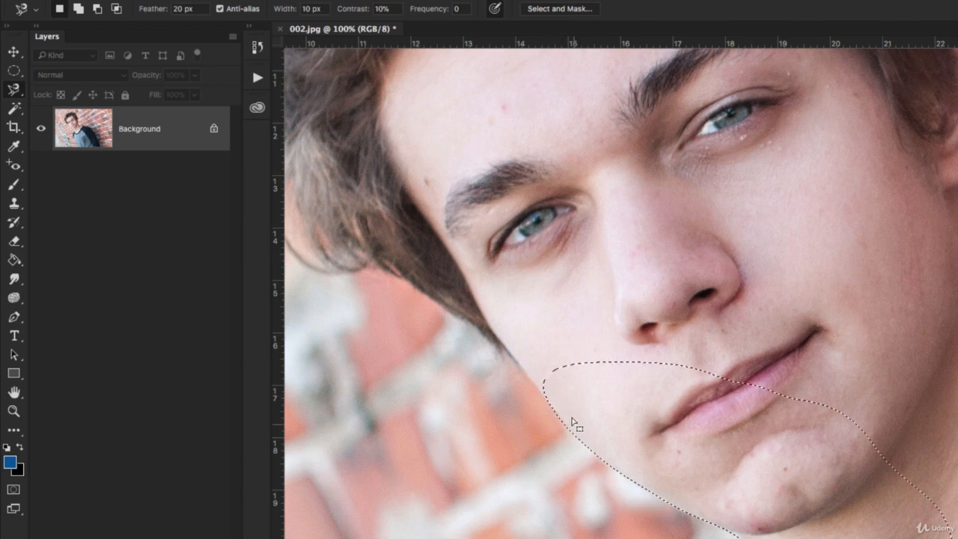
Set the Magnetic Lasso frequency to 100 and trace a test path along the jawline to the chin
{"action": "left_click", "coordinate": [458, 9]}
{"action": "type", "text": "100"}
{"action": "key", "text": "Return"}
{"action": "left_click", "coordinate": [528, 376]}
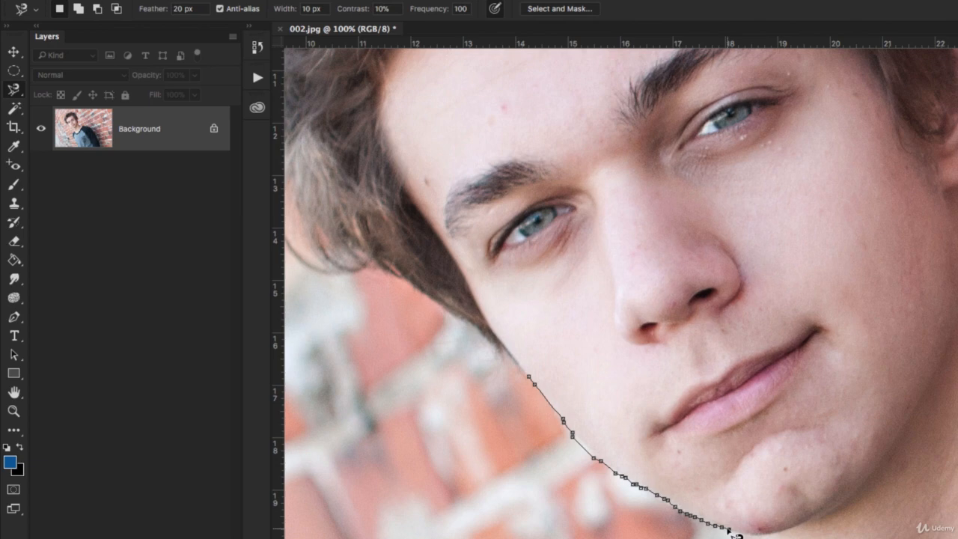
{"action": "double_click", "coordinate": [729, 529]}
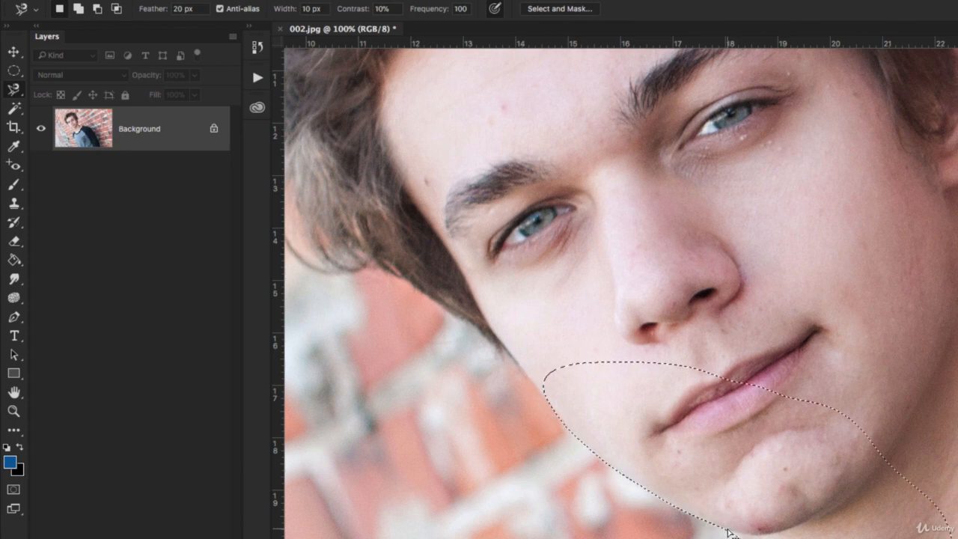